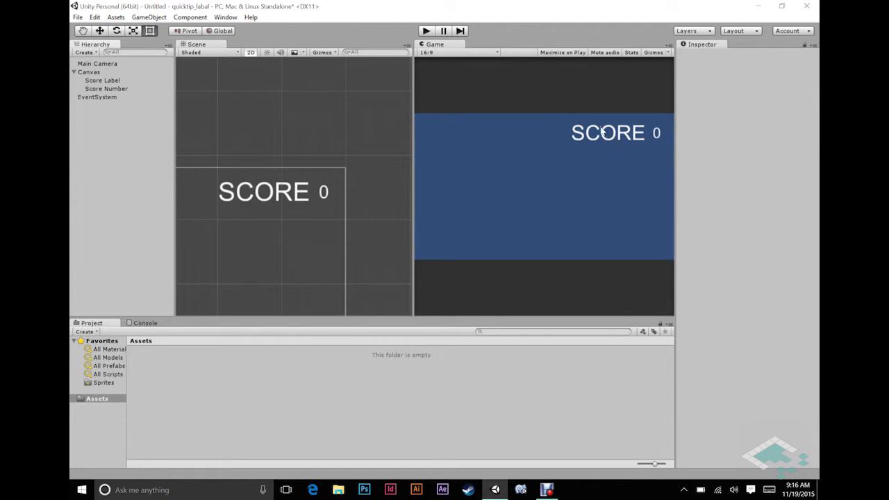
# Step: Inspect Score Label and Score Number, then drag the SCORE label further left
pyautogui.click(115, 81)
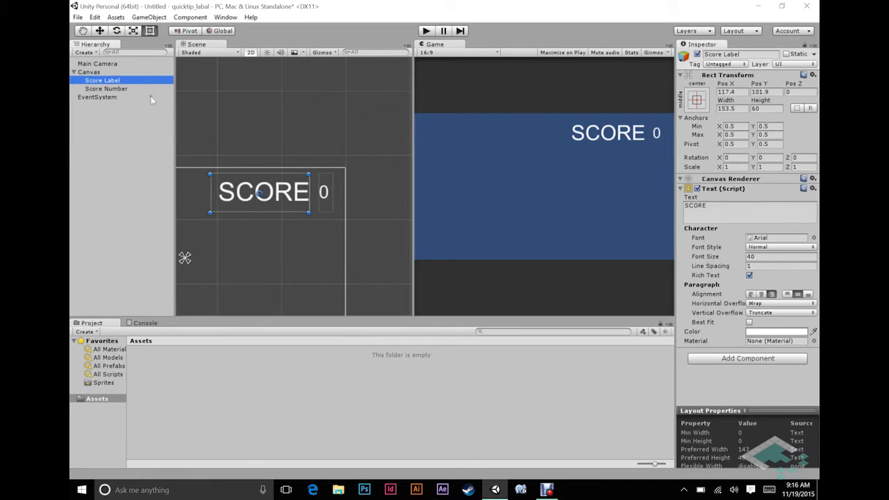
pyautogui.click(129, 89)
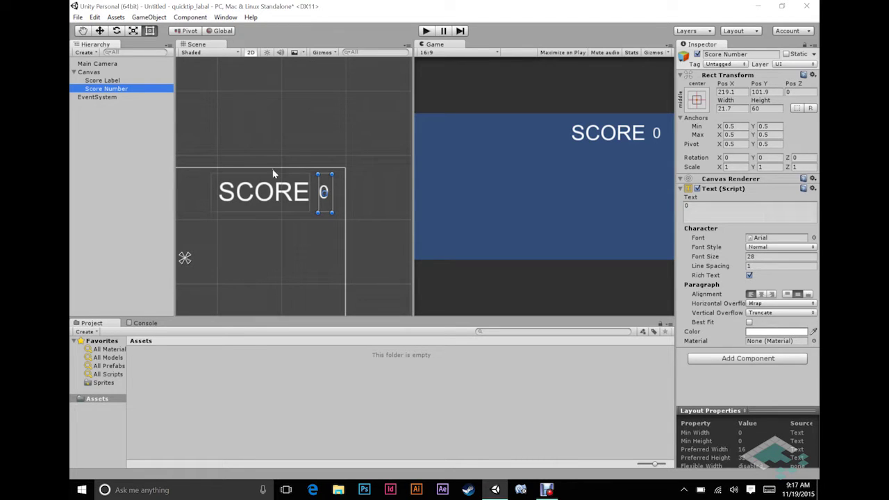
pyautogui.click(111, 81)
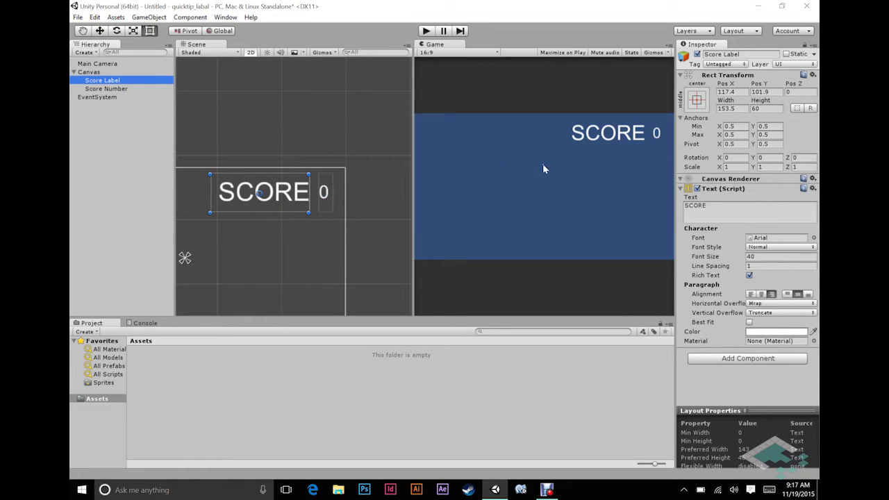
pyautogui.moveTo(305, 198); pyautogui.dragTo(202, 204)
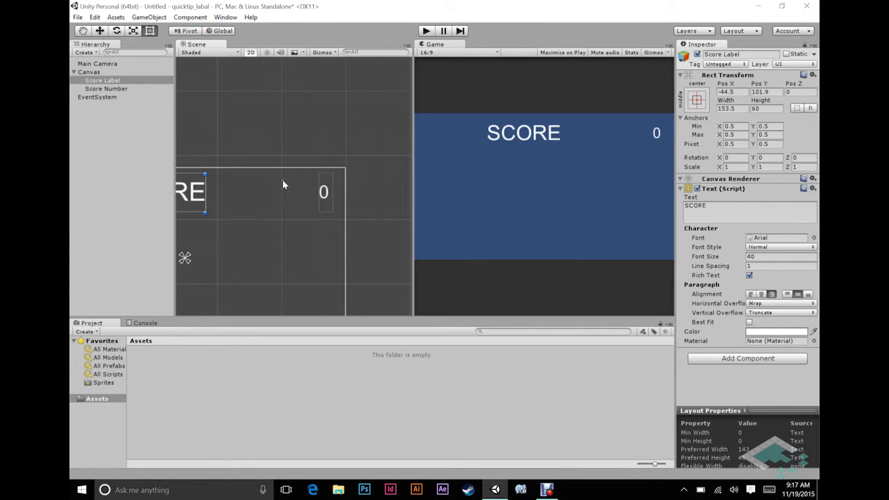
# Step: Drag Score Number left beside the label, then back to the right edge at Pos X 228.9
pyautogui.click(111, 89)
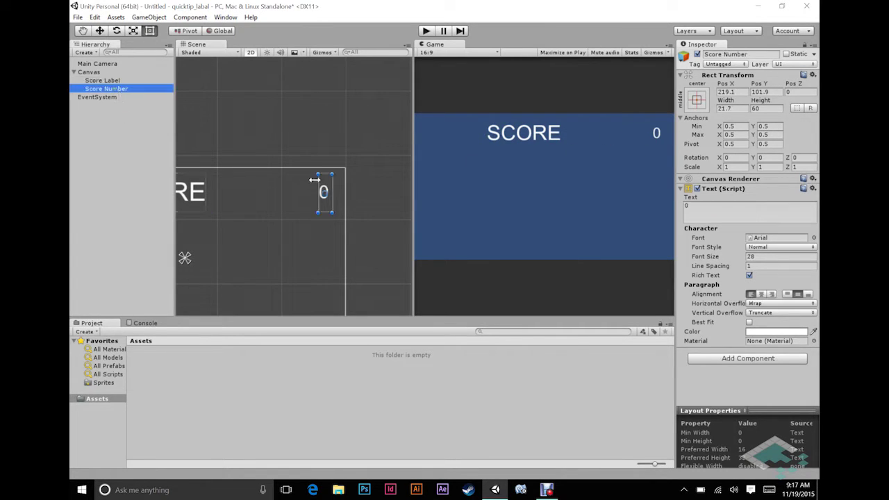
pyautogui.moveTo(322, 186); pyautogui.dragTo(223, 184)
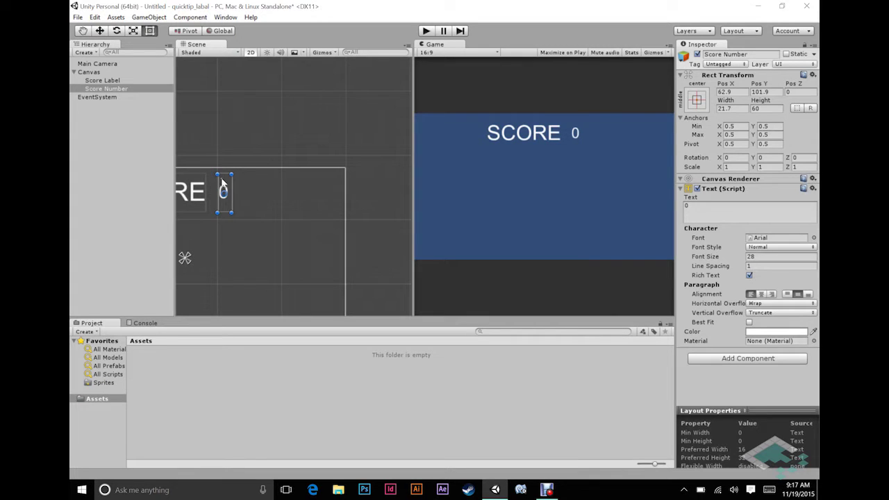
pyautogui.moveTo(223, 182); pyautogui.dragTo(334, 179)
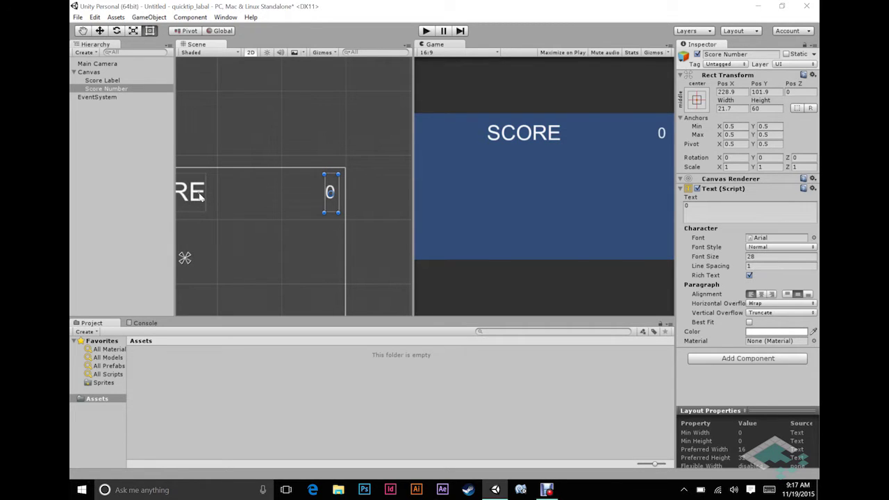
# Step: Move the SCORE label back beside the 0 (Pos X 127.2, Pos Y 101.9) and show its anchor presets
pyautogui.click(102, 79)
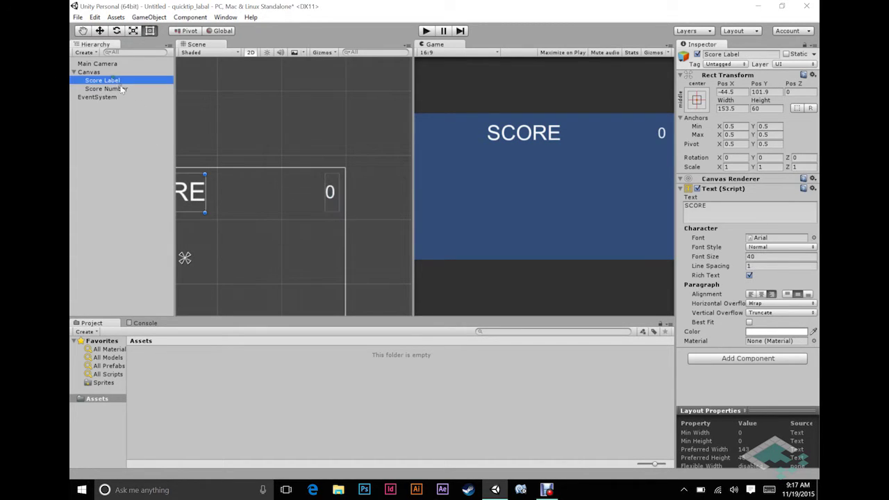
pyautogui.moveTo(203, 195); pyautogui.dragTo(308, 195)
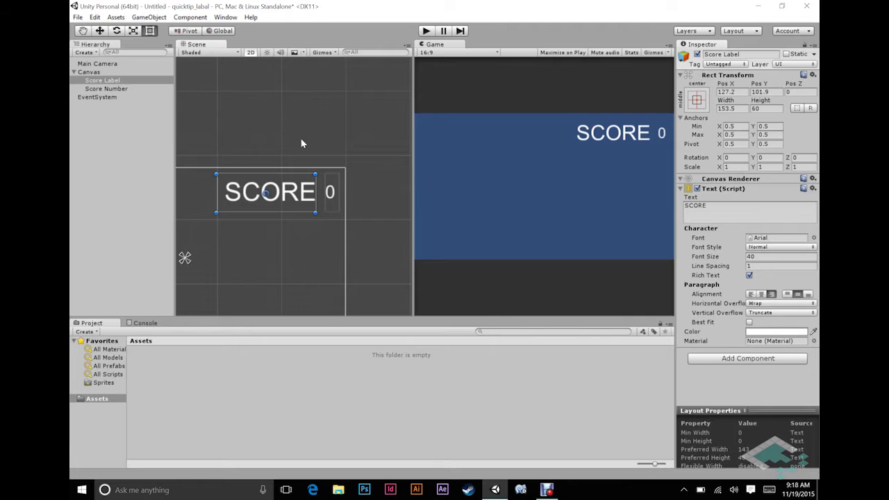
pyautogui.click(698, 101)
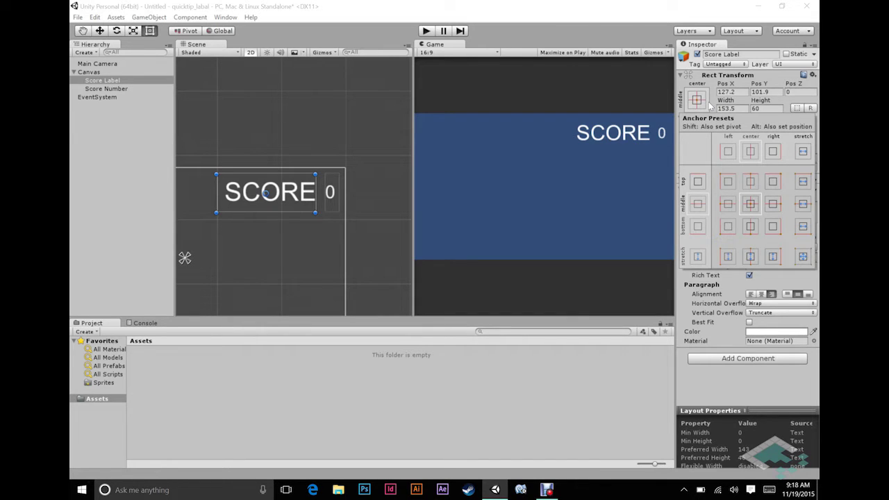
# Step: Anchor Score Number top-right with Shift+Alt, giving pivot 1,1 and position 0,0
pyautogui.click(703, 95)
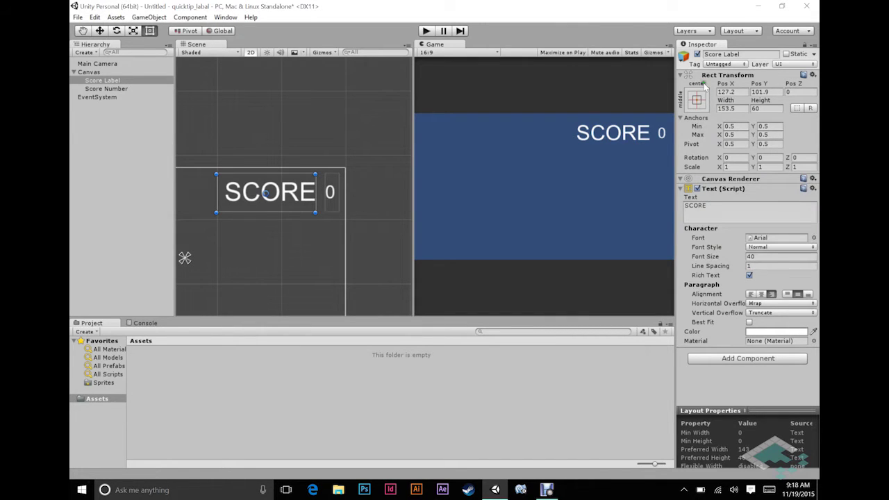
pyautogui.click(111, 89)
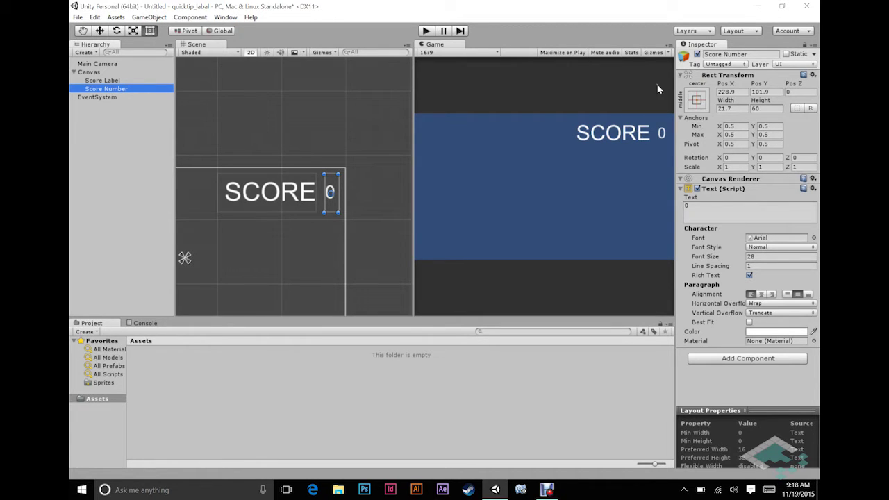
pyautogui.click(697, 100)
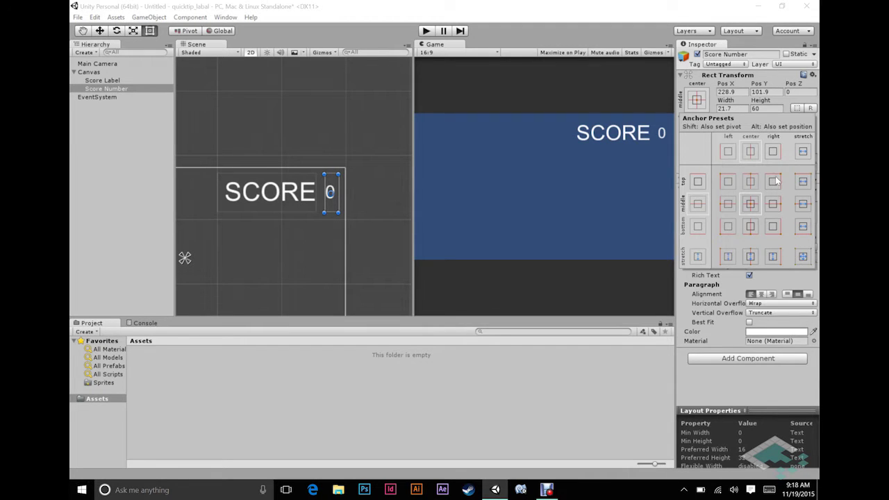
pyautogui.press('alt')
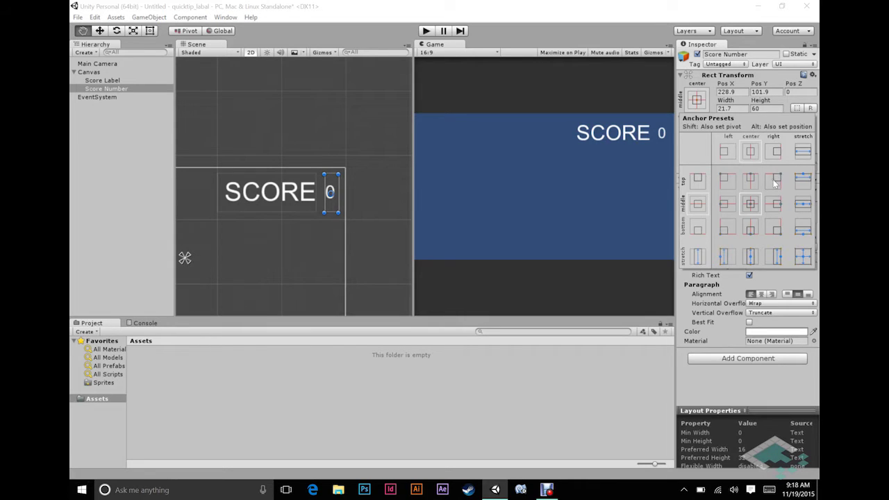
pyautogui.keyDown('alt'); pyautogui.keyDown('shift'); pyautogui.click(775, 181); pyautogui.keyUp('shift'); pyautogui.keyUp('alt')
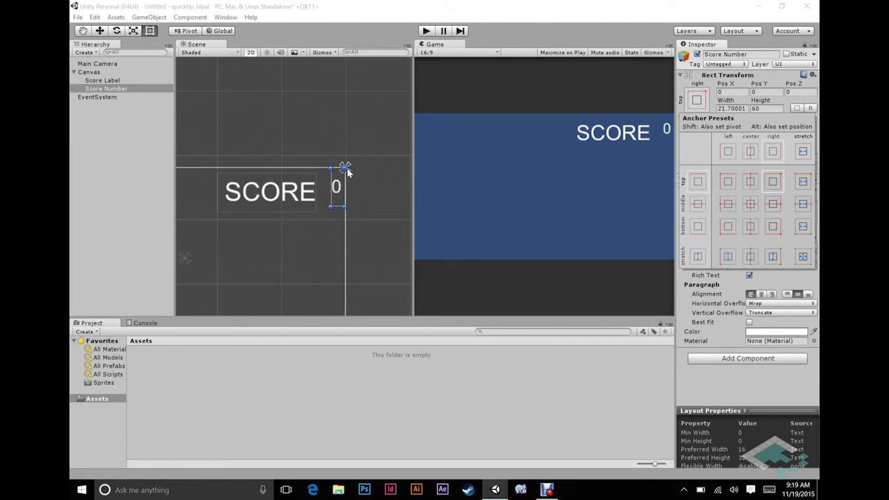
pyautogui.click(179, 32)
# Step: Toggle the tool handle between Center and Pivot placement
pyautogui.click(184, 32)
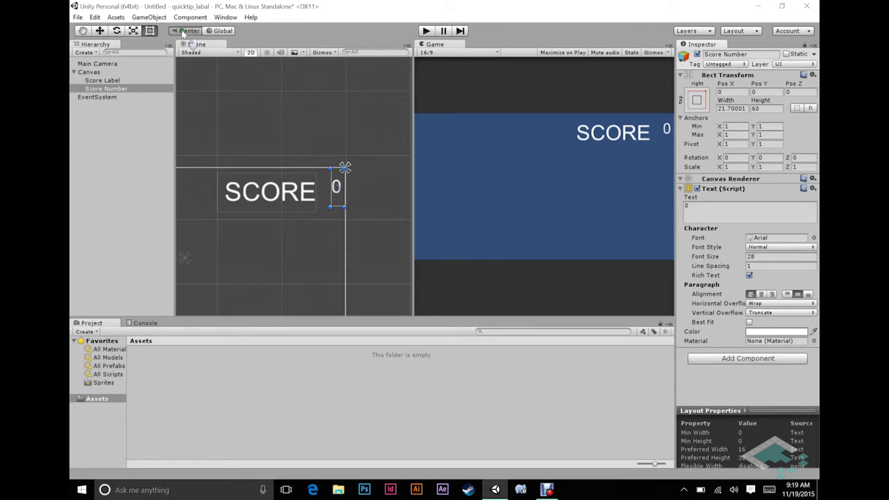
pyautogui.click(183, 32)
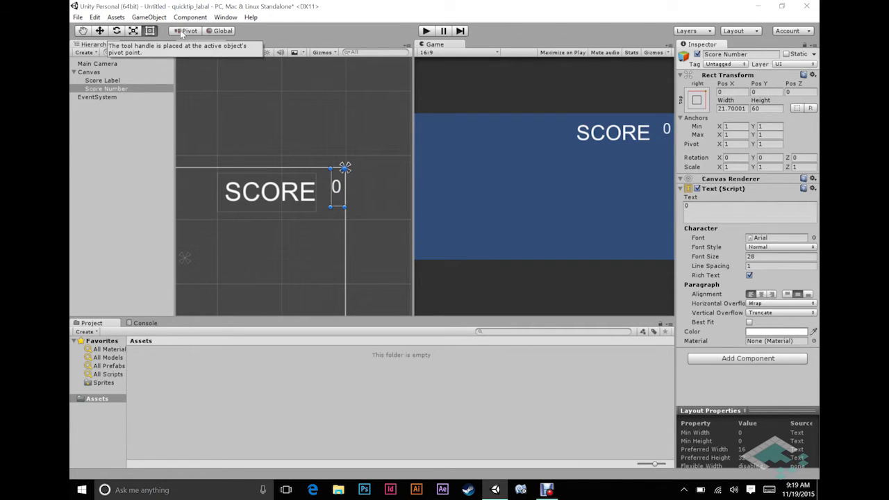
pyautogui.click(189, 32)
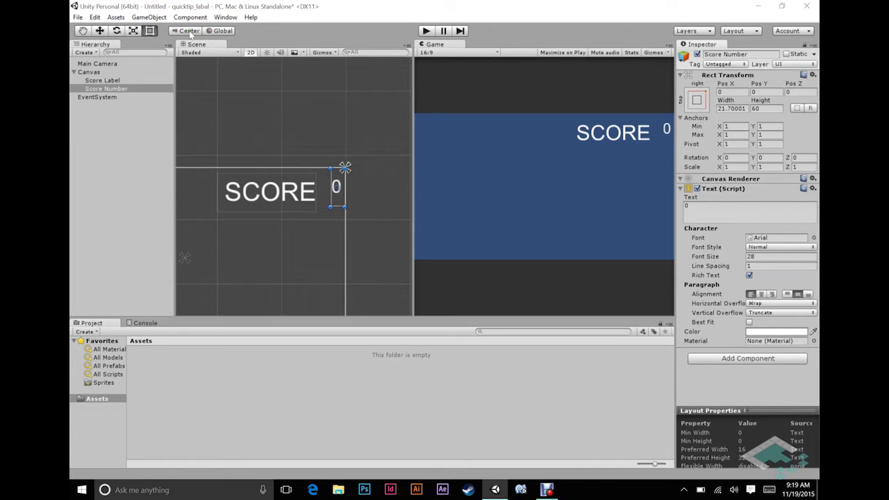
pyautogui.click(188, 32)
# Step: Set Score Number's Pivot X to 0, restore it to 1, and set Pos X to -10
pyautogui.click(731, 144)
pyautogui.write('0')
pyautogui.press('BackSpace')
pyautogui.write('1')
pyautogui.write('-10')
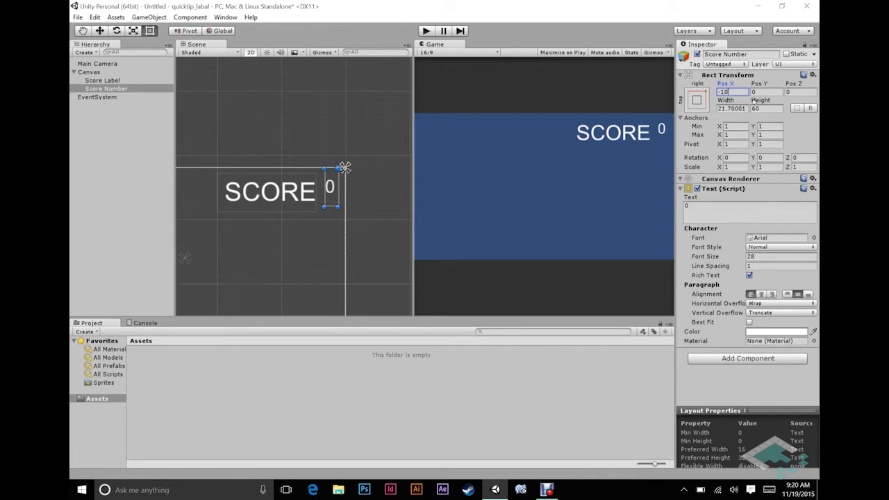
# Step: Set Score Number's Pos Y to -10 and zoom and pan the Scene view to frame it
pyautogui.press('Tab')
pyautogui.write('-10')
pyautogui.scroll(4, 350, 179)
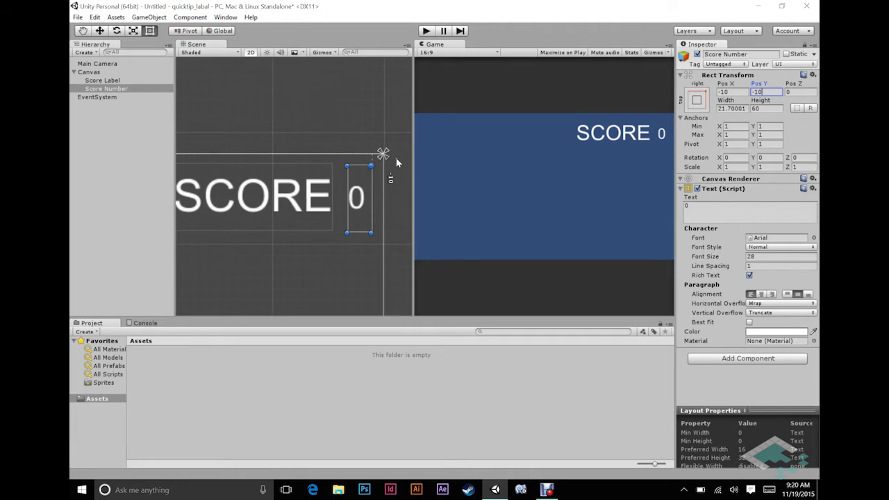
pyautogui.moveTo(397, 161); pyautogui.dragTo(289, 188, button='middle')
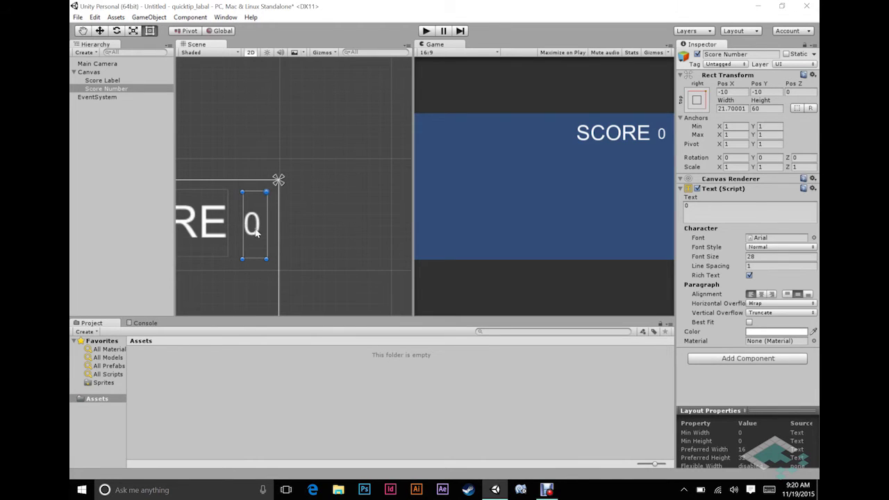
pyautogui.click(688, 207)
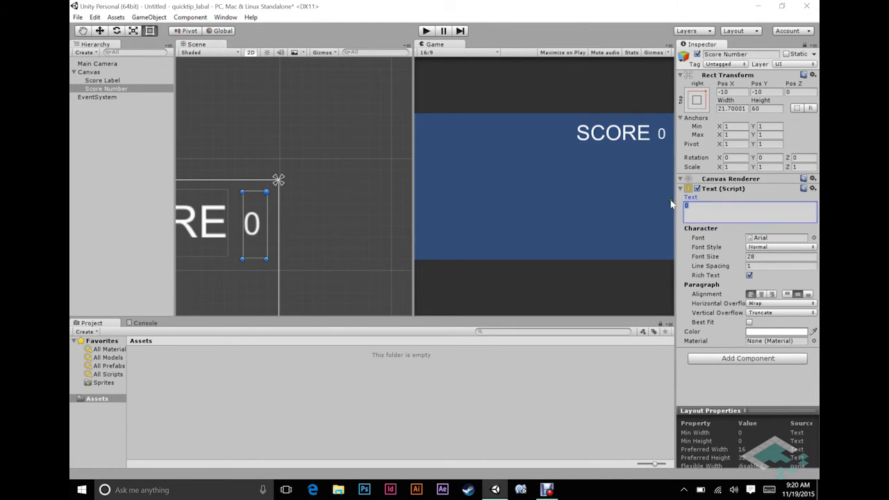
pyautogui.write('10')
pyautogui.write('04504505')
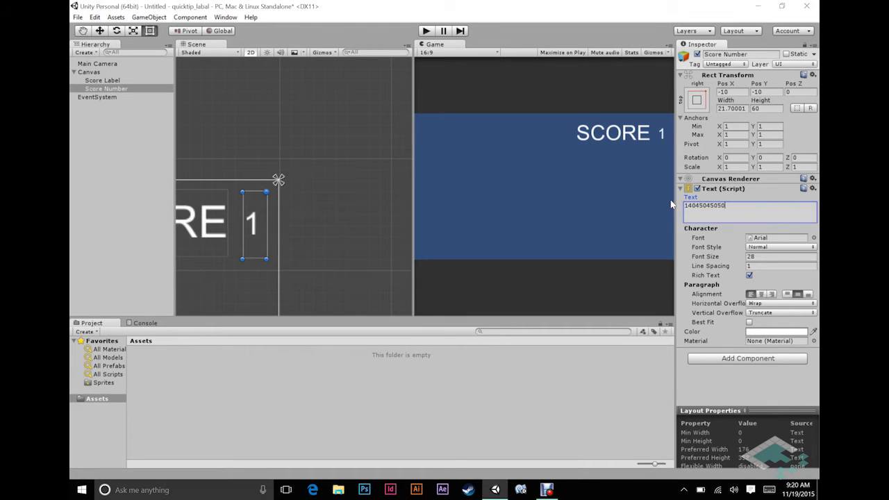
pyautogui.hotkey('ctrl', 'a')
pyautogui.press('BackSpace')
pyautogui.write('0')
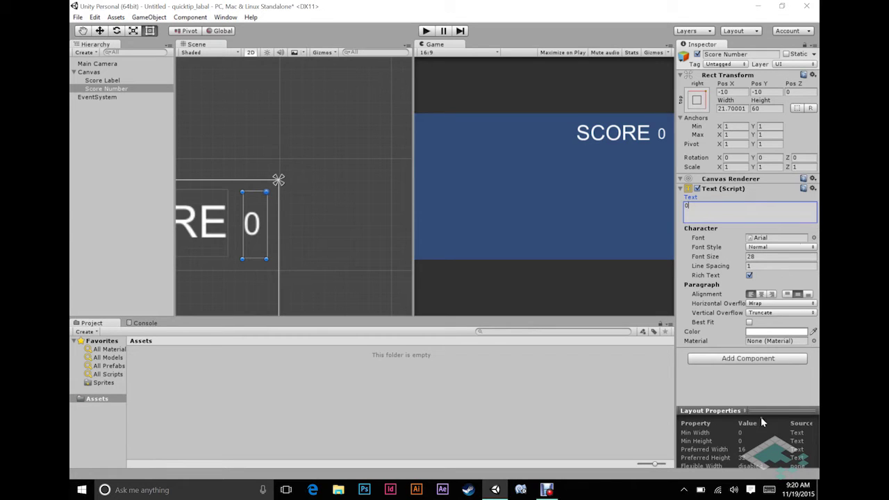
pyautogui.click(736, 362)
# Step: Add a Content Size Fitter to Score Number with Horizontal Fit set to Preferred Size
pyautogui.write('conten')
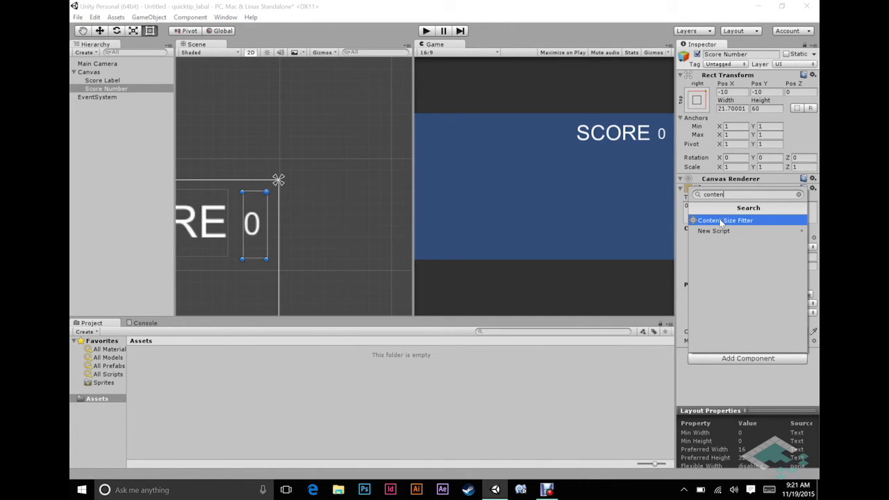
pyautogui.click(721, 221)
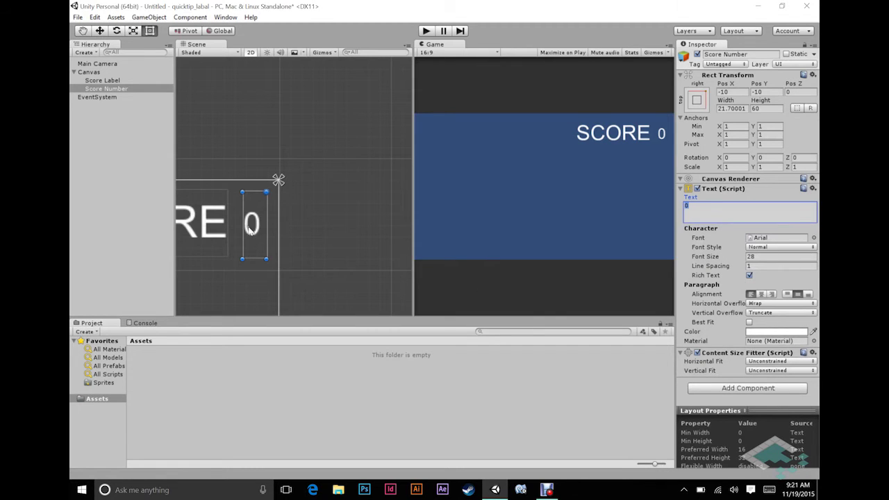
pyautogui.click(761, 365)
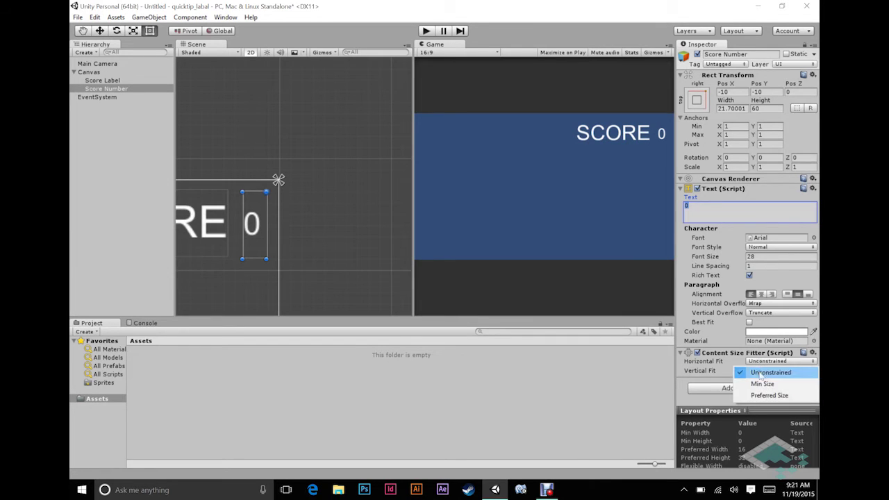
pyautogui.click(760, 395)
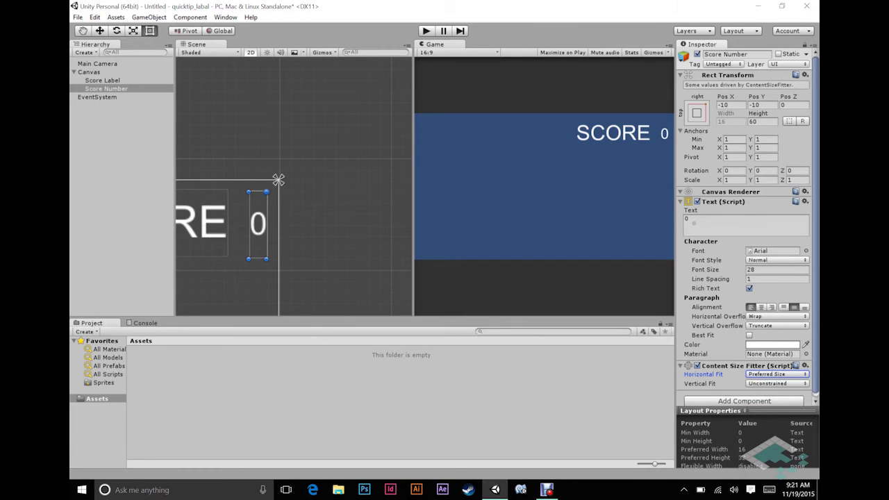
# Step: Try score values like 10 and 1000000 to watch the number widen leftward into the label
pyautogui.click(692, 223)
pyautogui.write('100')
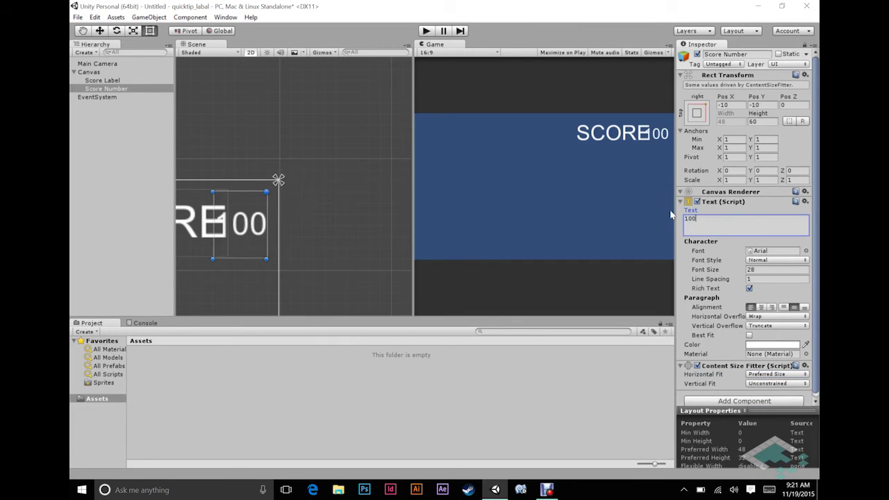
pyautogui.press('BackSpace')
pyautogui.press('BackSpace')
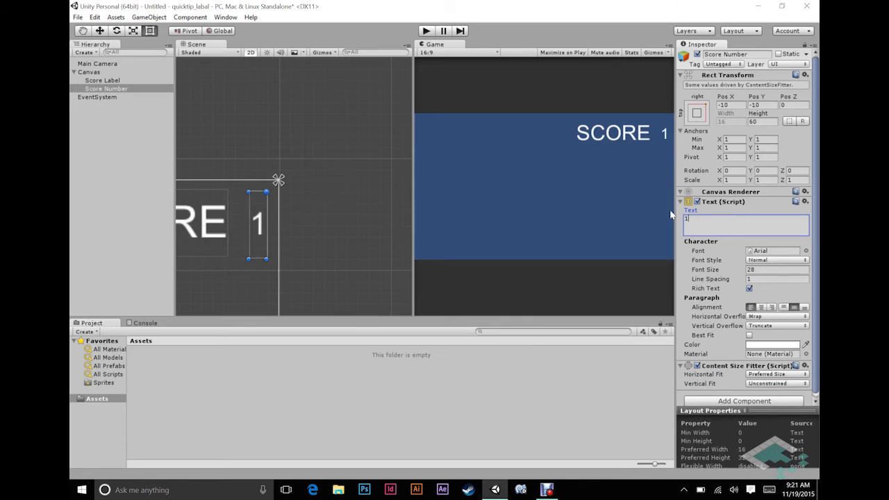
pyautogui.write('0000')
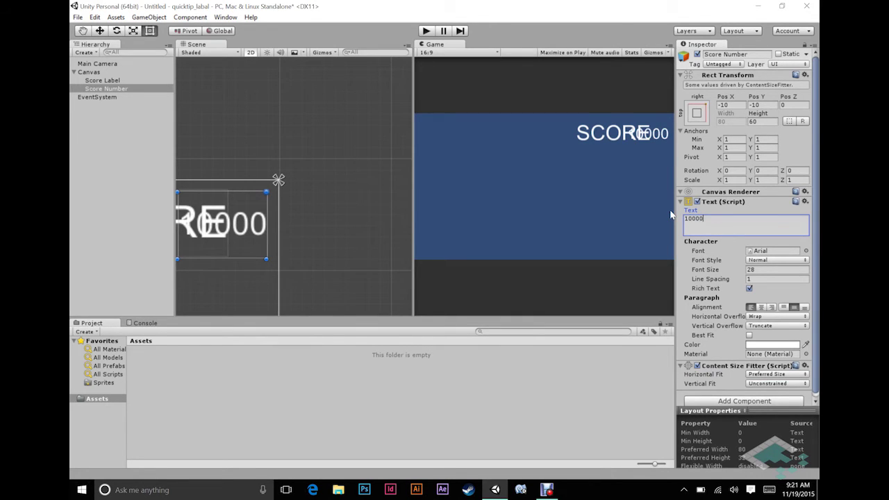
pyautogui.press('BackSpace')
pyautogui.press('BackSpace')
pyautogui.press('BackSpace')
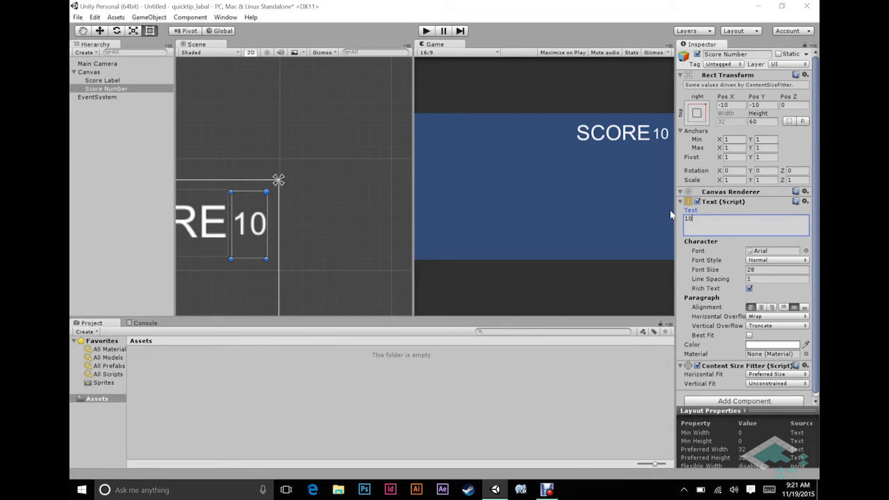
pyautogui.press('BackSpace')
pyautogui.press('BackSpace')
pyautogui.write('0')
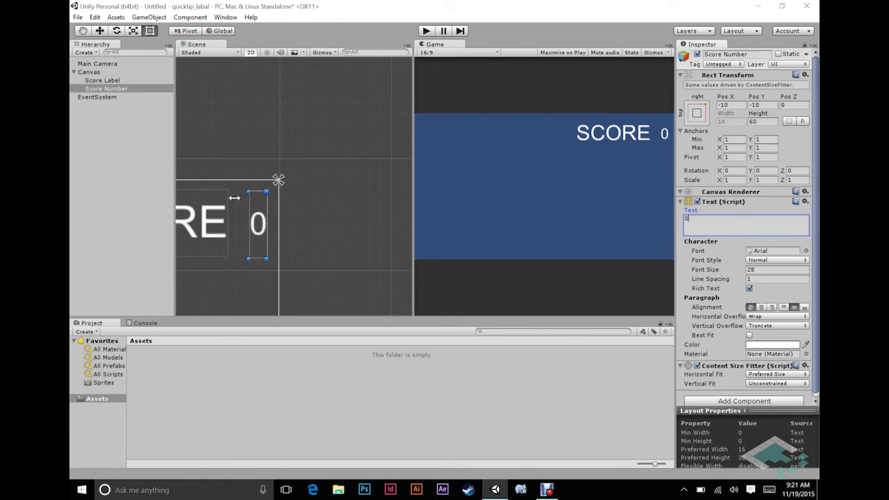
pyautogui.moveTo(264, 236); pyautogui.dragTo(376, 203, button='middle')
pyautogui.click(730, 225)
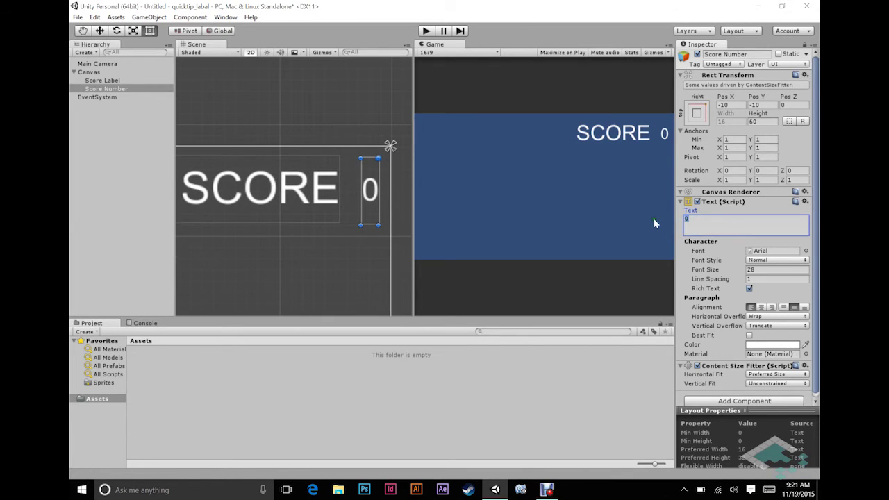
pyautogui.write('1000000')
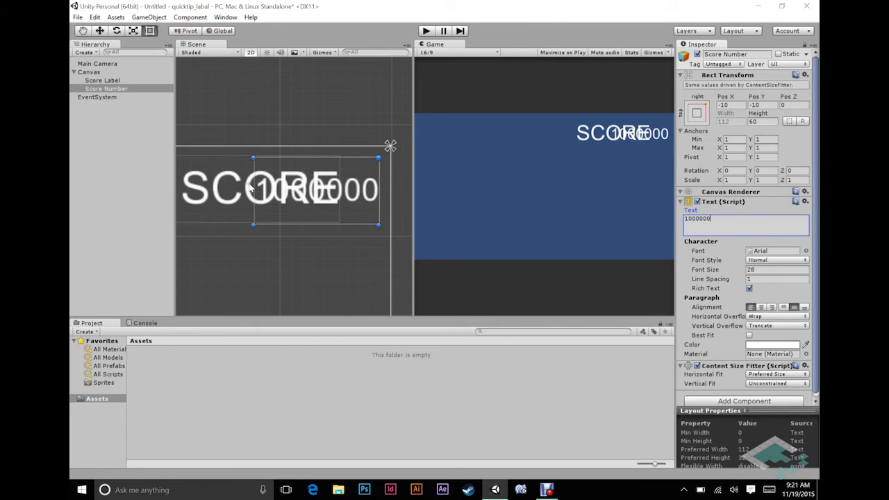
pyautogui.moveTo(710, 219); pyautogui.dragTo(687, 219)
# Step: Reset the score text to 0 and make Score Label a child of Score Number
pyautogui.write('1')
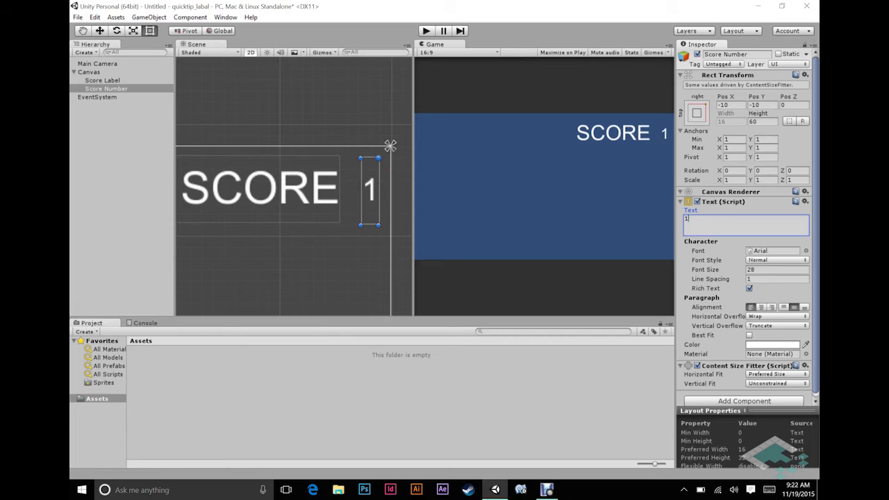
pyautogui.press('BackSpace')
pyautogui.write('0')
pyautogui.moveTo(100, 88); pyautogui.dragTo(109, 91)
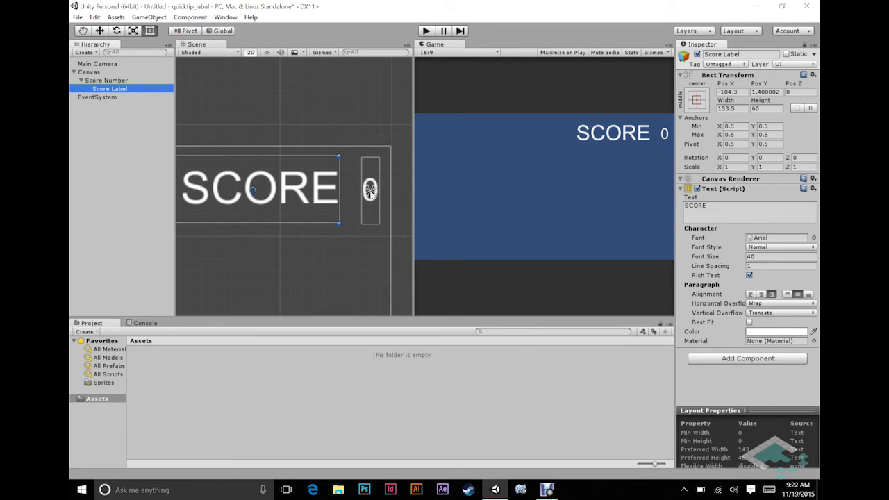
pyautogui.click(104, 82)
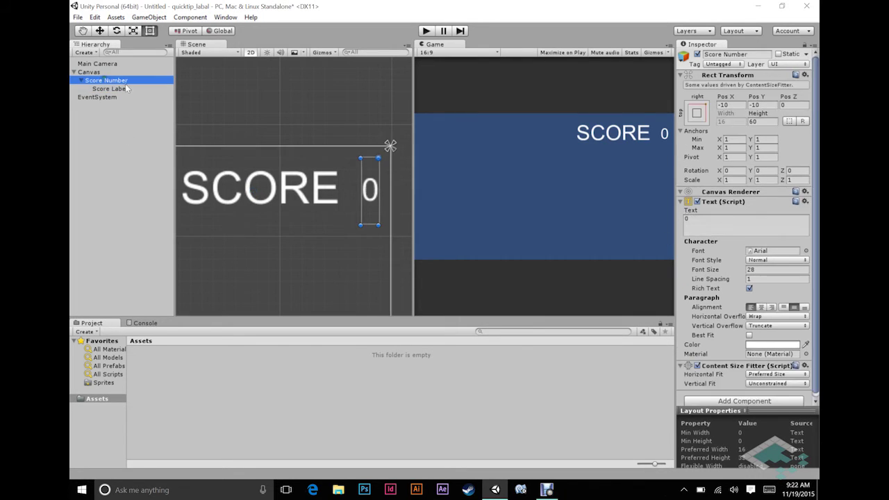
pyautogui.click(690, 224)
pyautogui.write('1')
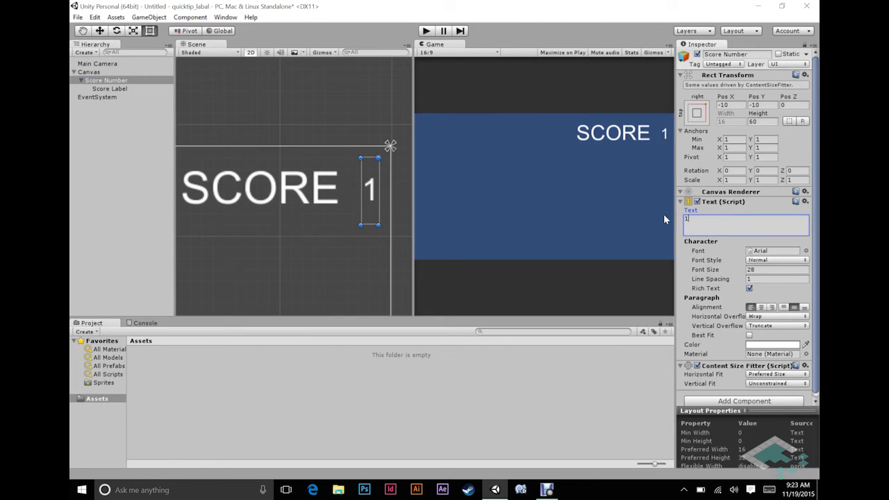
pyautogui.write('00000')
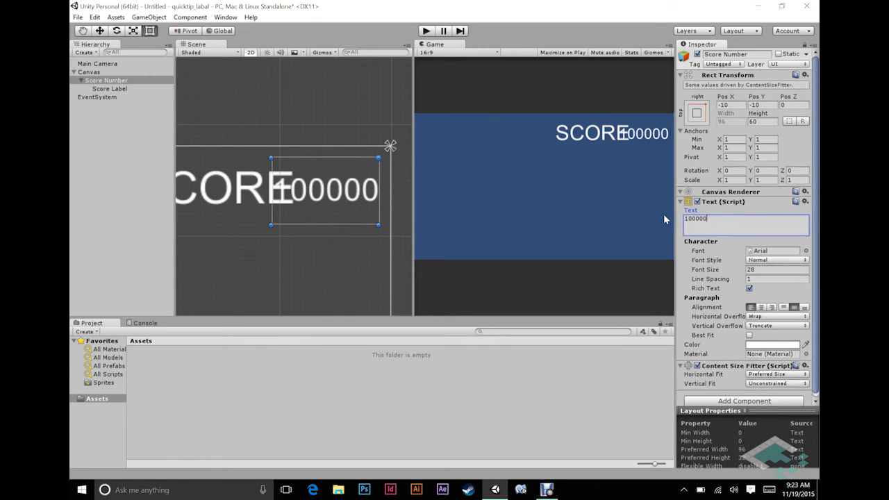
pyautogui.write('000000')
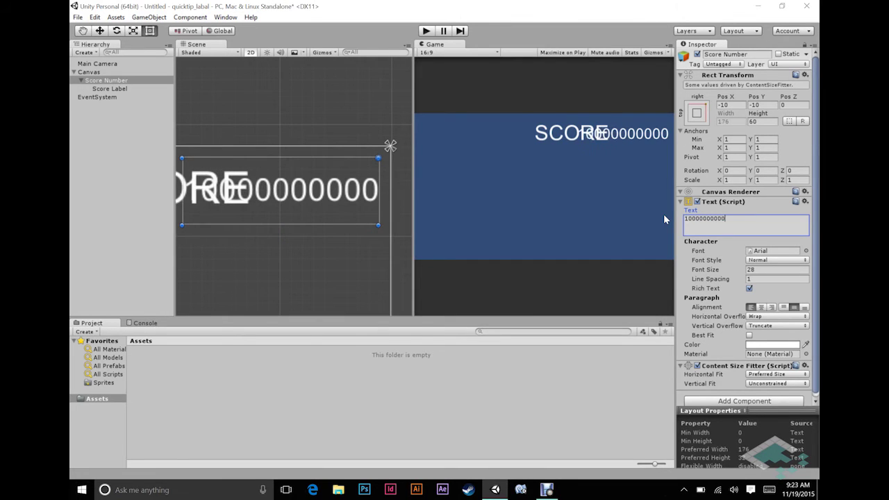
pyautogui.write('0')
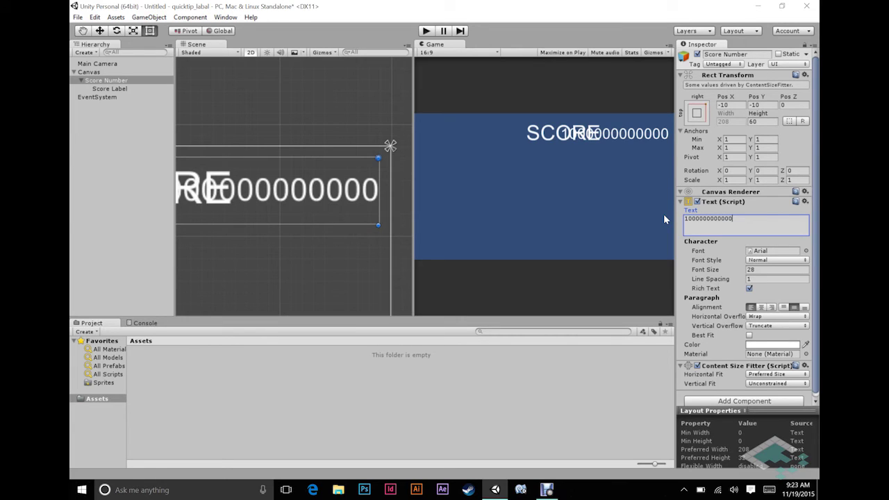
pyautogui.press('BackSpace')
pyautogui.press('BackSpace')
pyautogui.press('BackSpace')
pyautogui.press('BackSpace')
pyautogui.press('BackSpace')
pyautogui.press('BackSpace')
pyautogui.press('BackSpace')
pyautogui.press('BackSpace')
pyautogui.press('BackSpace')
pyautogui.press('BackSpace')
pyautogui.press('BackSpace')
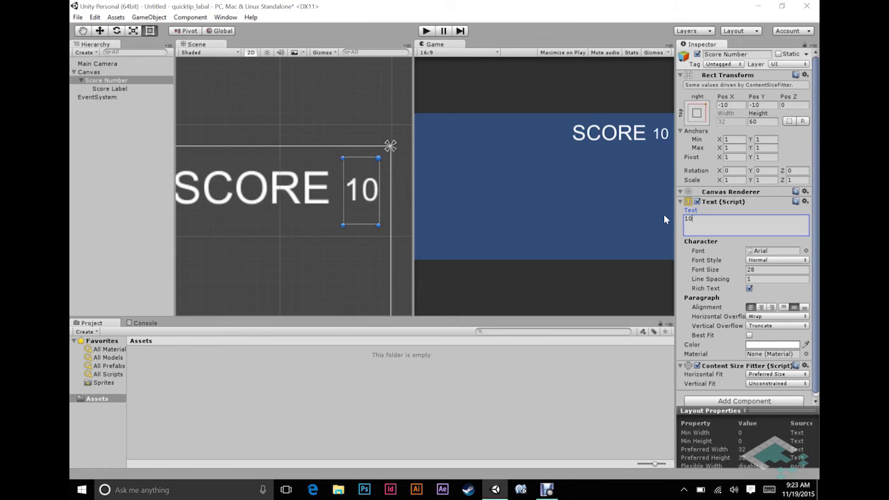
pyautogui.press('BackSpace')
pyautogui.press('BackSpace')
pyautogui.write('0')
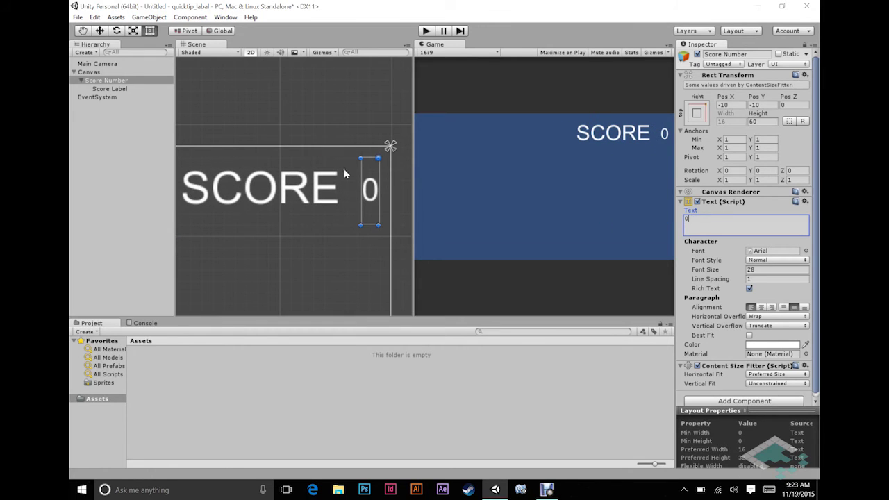
pyautogui.click(107, 89)
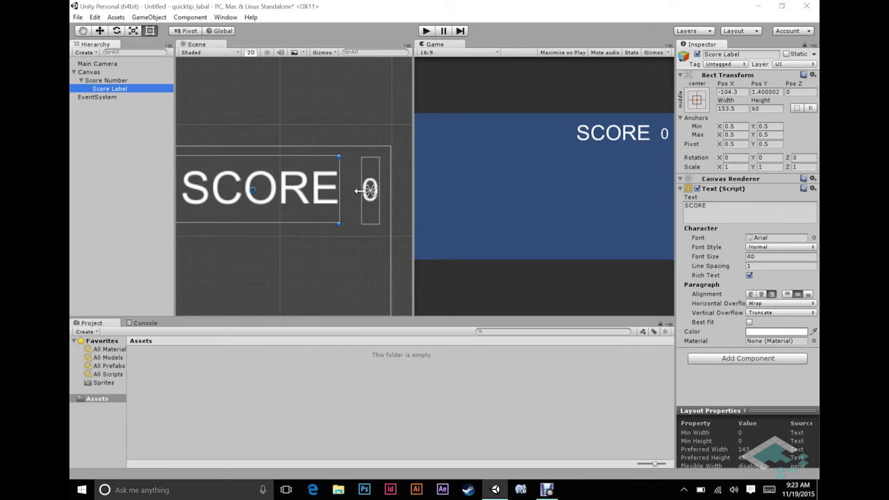
# Step: Pan the Scene view and begin editing Score Label's Pivot X, currently 0.5
pyautogui.moveTo(358, 191); pyautogui.dragTo(289, 188)
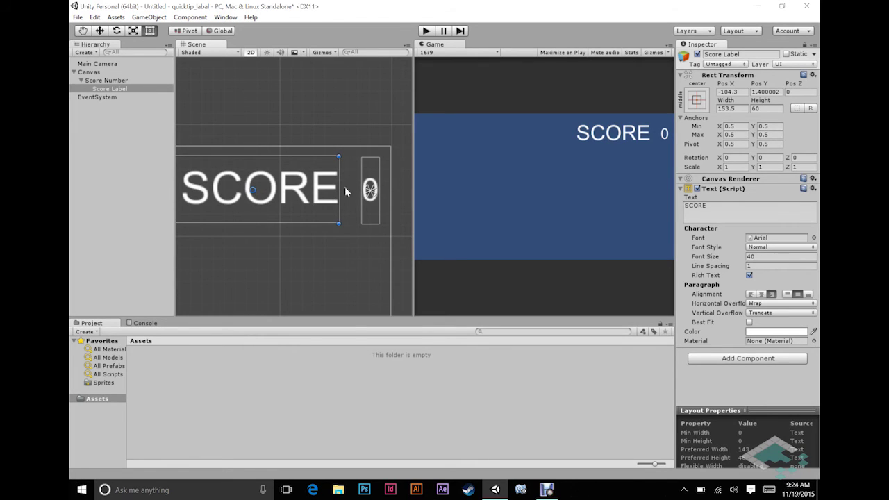
pyautogui.click(715, 144)
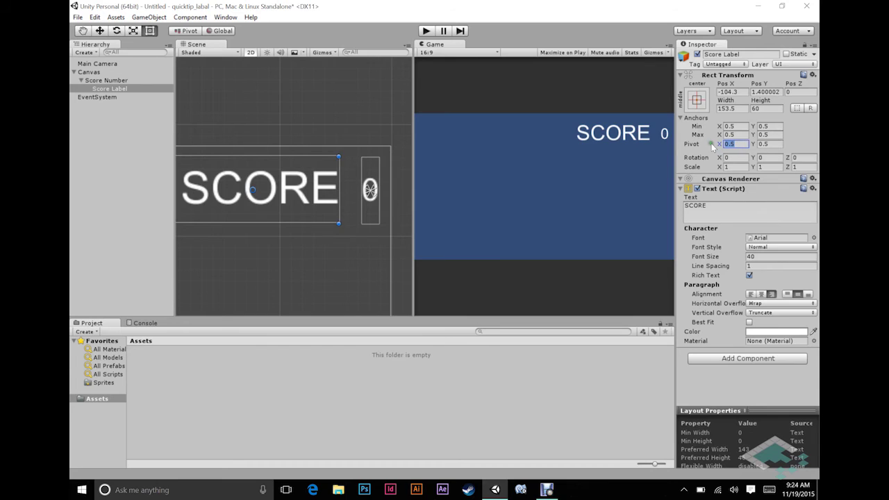
# Step: Set Score Label's Pivot X to 1 and both Anchor Min X and Max X to 0
pyautogui.write('1')
pyautogui.click(725, 126)
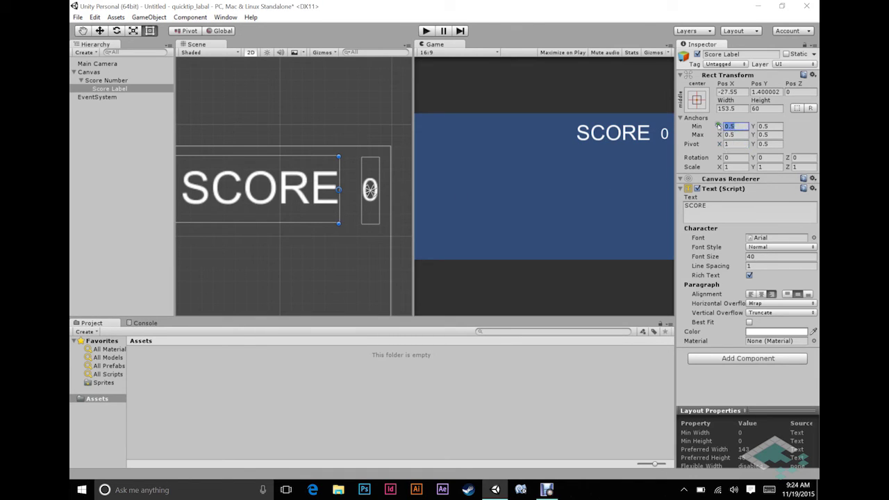
pyautogui.write('0')
pyautogui.click(727, 135)
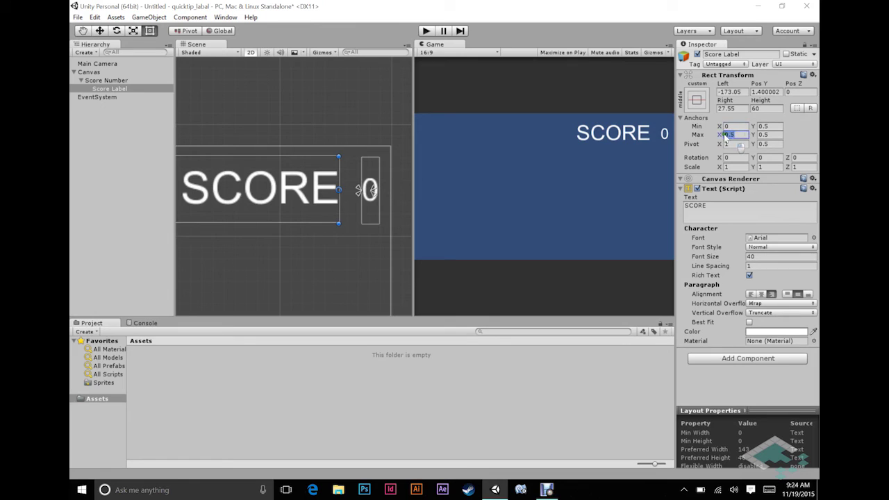
pyautogui.write('0')
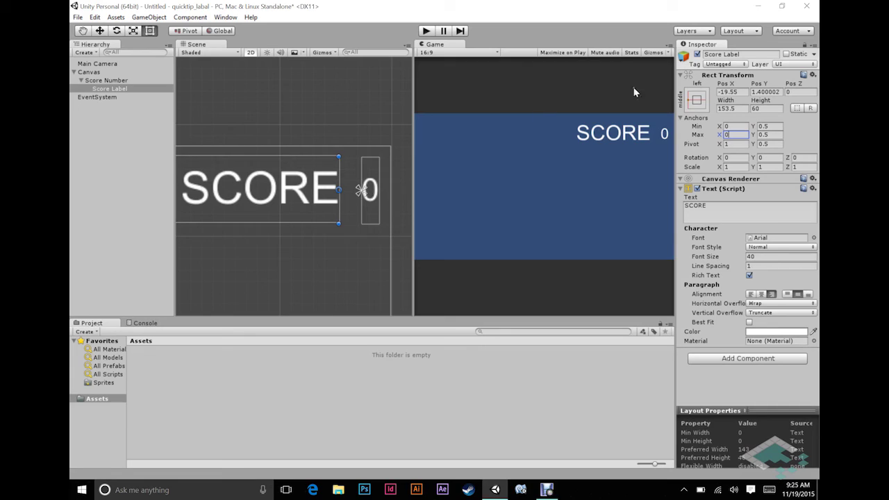
pyautogui.click(726, 93)
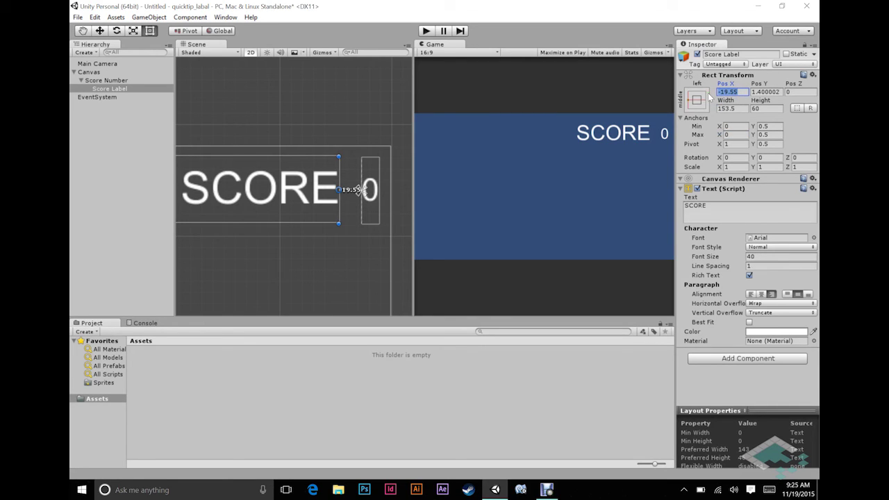
# Step: Position Score Label at Pos X -15, Pos Y 0, just left of the score number
pyautogui.write('-15')
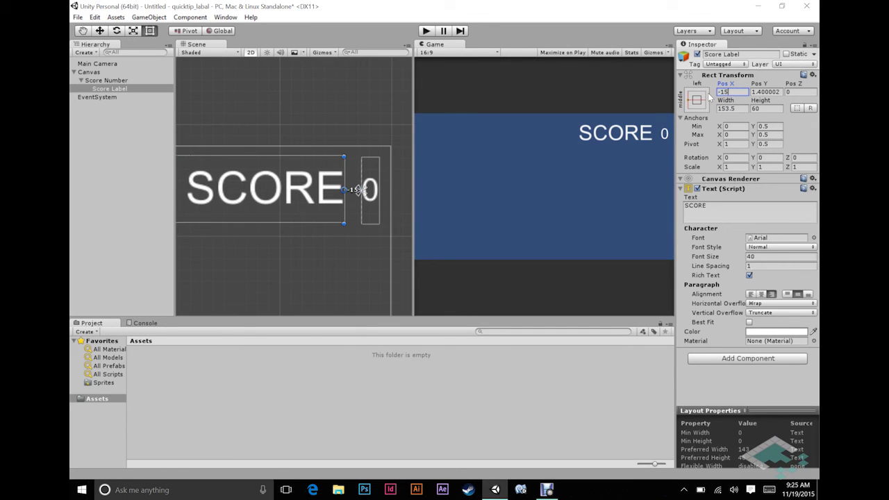
pyautogui.press('BackSpace')
pyautogui.write('0')
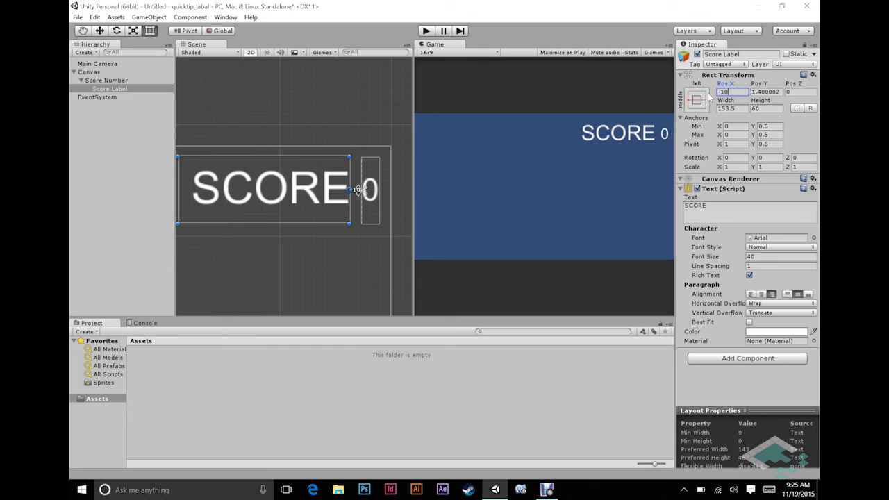
pyautogui.press('BackSpace')
pyautogui.write('5')
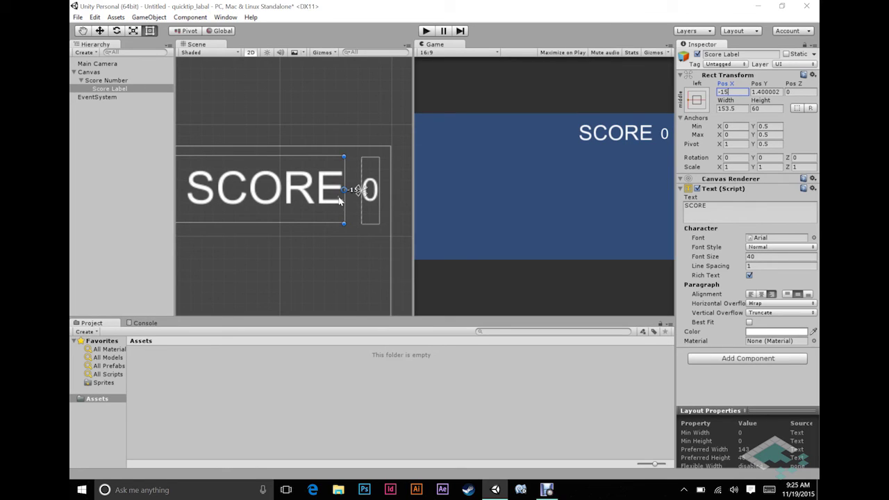
pyautogui.press('Tab')
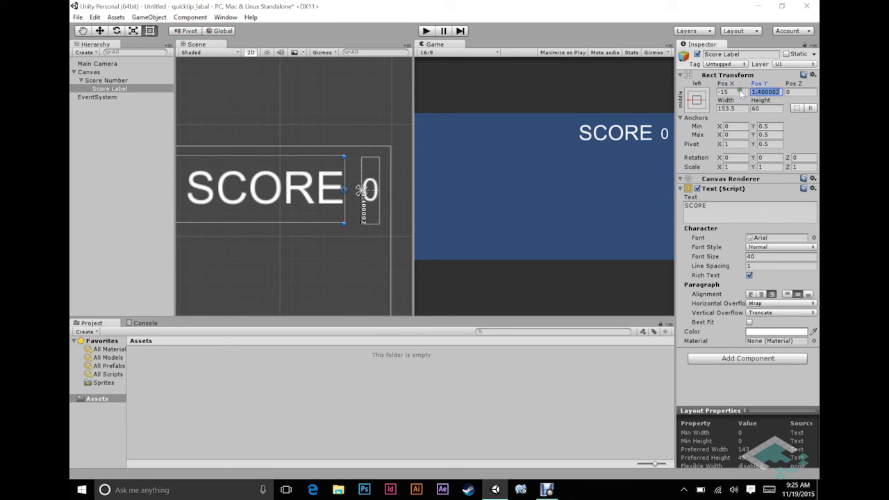
pyautogui.write('0')
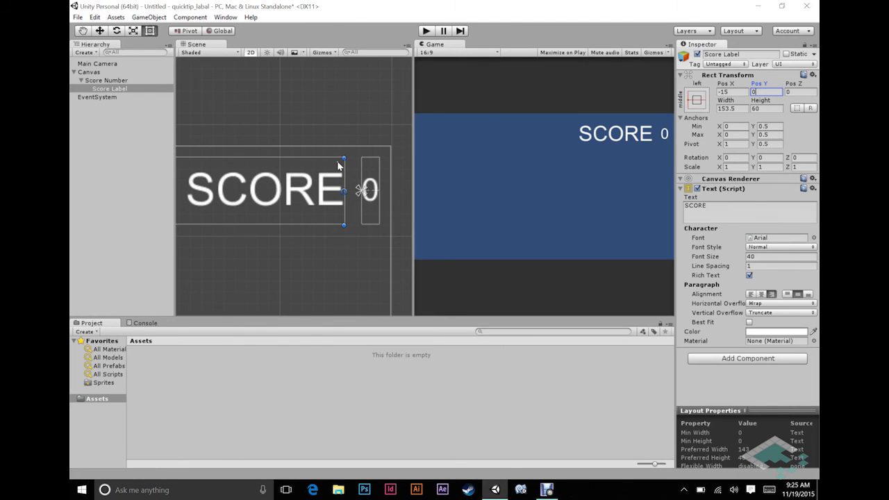
pyautogui.click(81, 79)
# Step: Change the Score Number text to 1000000 and check that the Score Label shifts left beside it
pyautogui.click(687, 219)
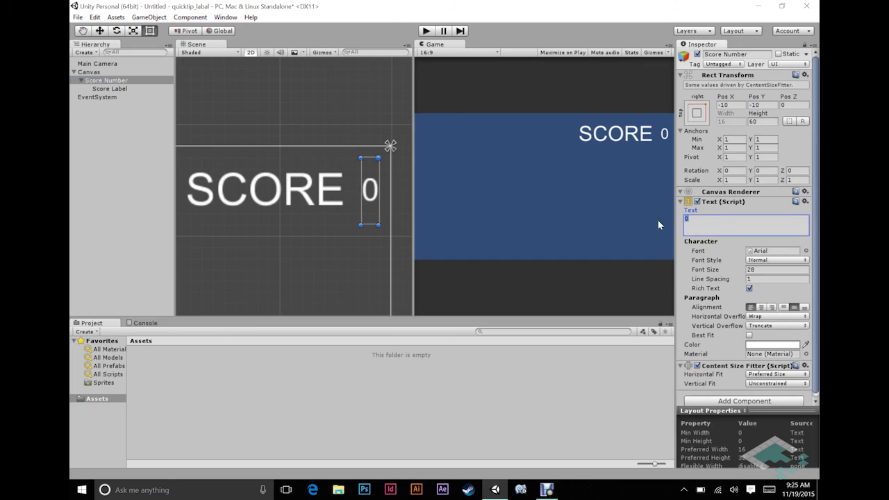
pyautogui.write('100')
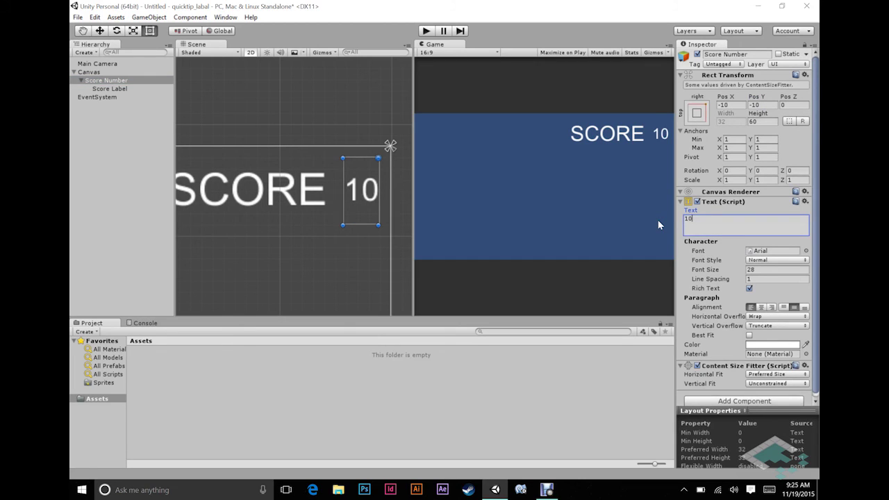
pyautogui.write('0000')
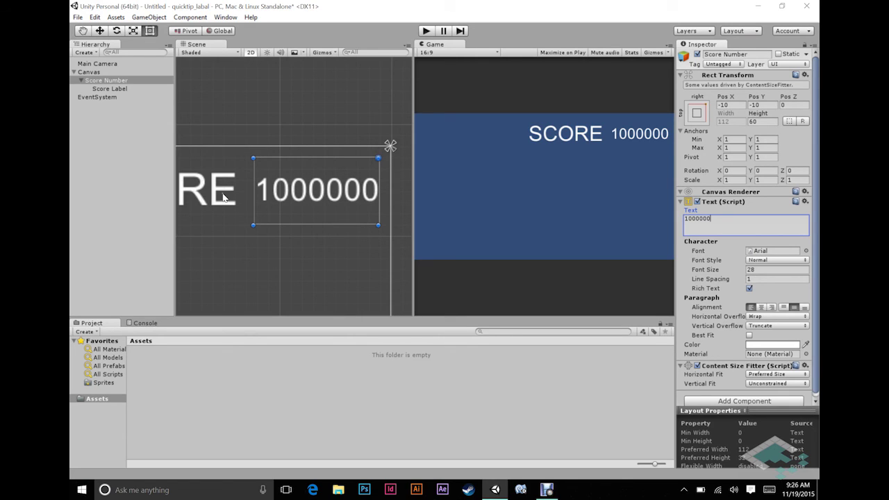
pyautogui.click(118, 89)
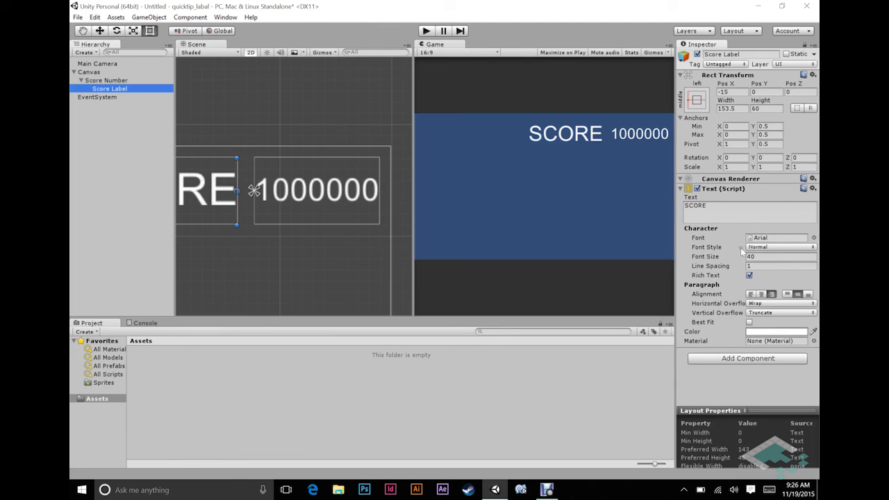
pyautogui.click(106, 80)
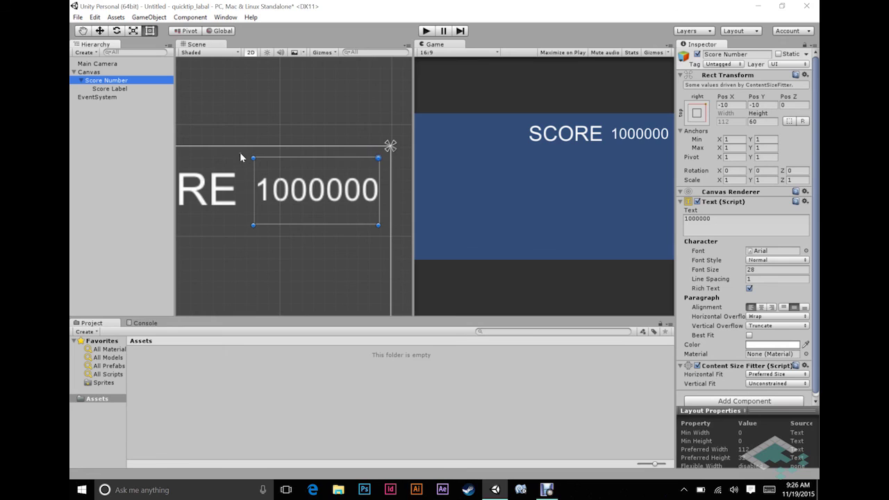
pyautogui.click(122, 89)
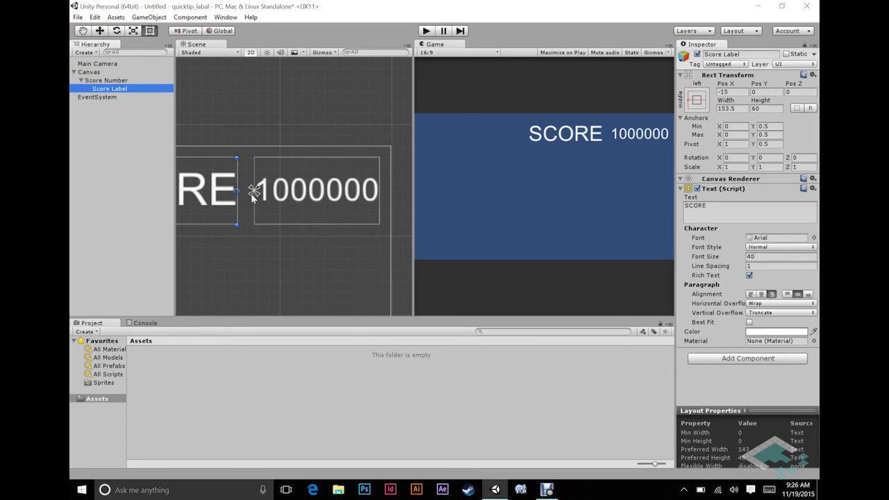